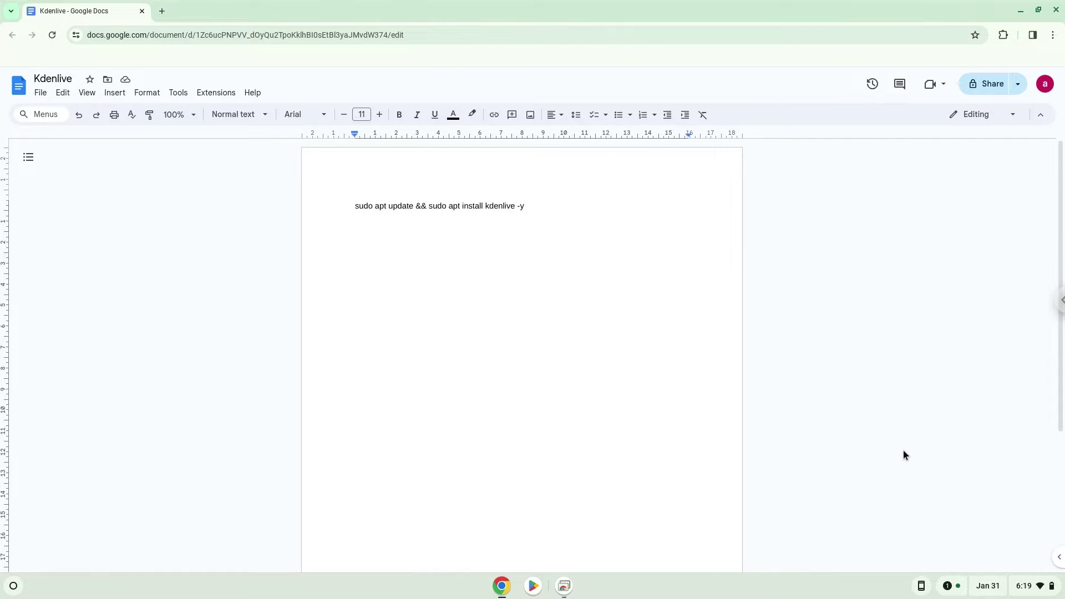
Open the ChromeOS quick settings panel from the status area clock
click(1019, 587)
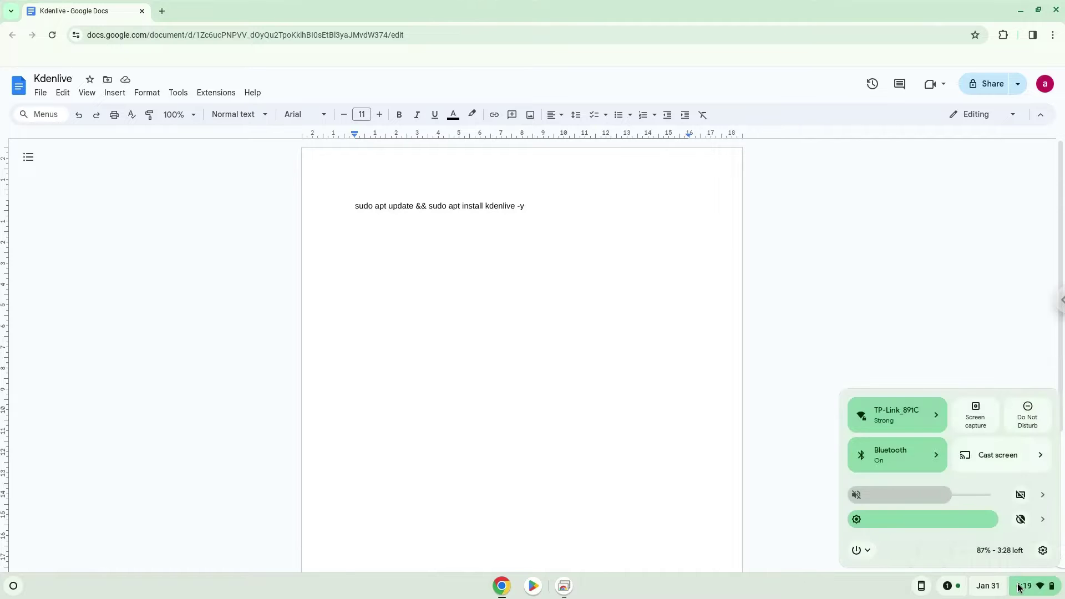
Open ChromeOS Settings and go to the Advanced > Developers section
click(1043, 551)
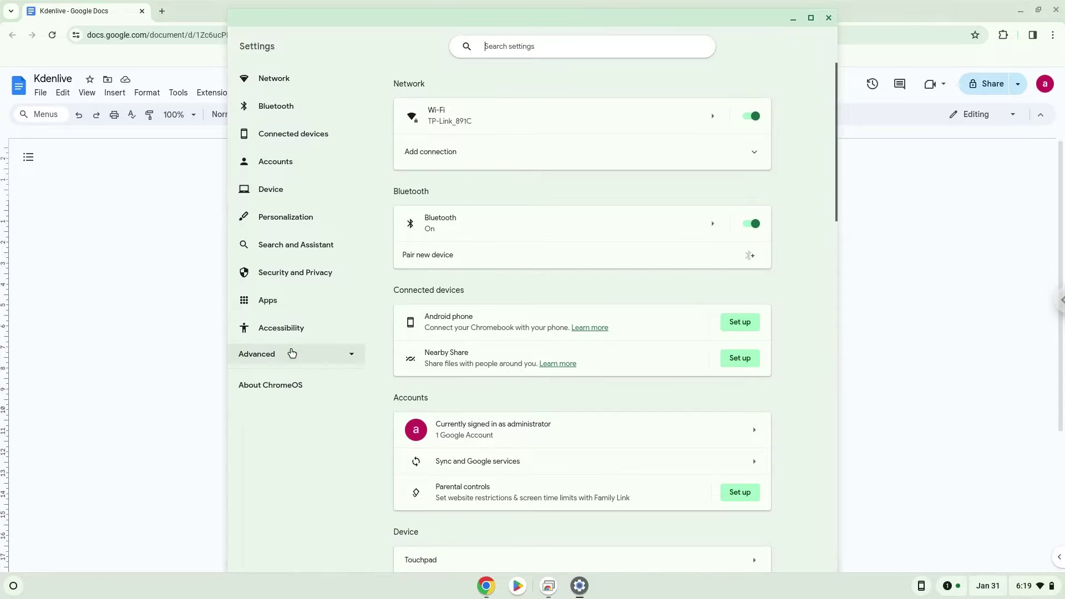
click(292, 354)
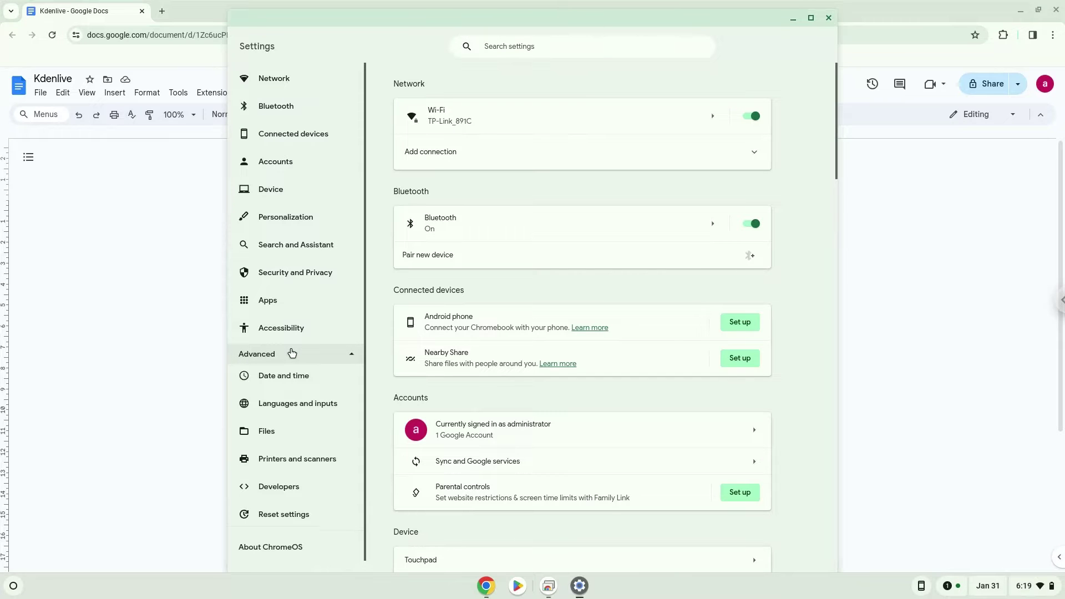
click(285, 491)
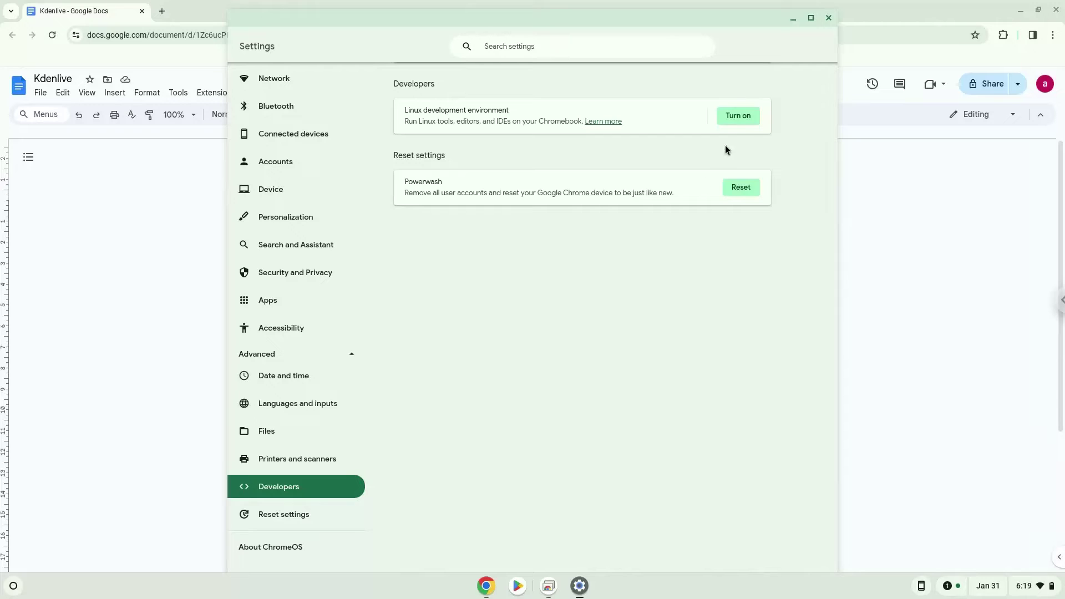
Turn on the Linux development environment and install it with default settings
click(744, 123)
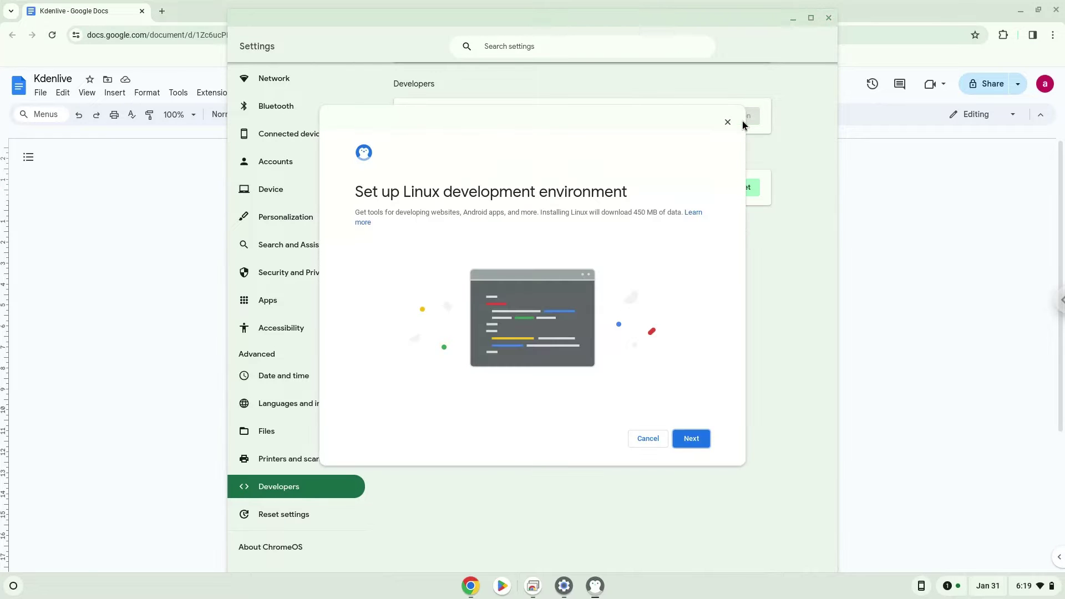
click(689, 440)
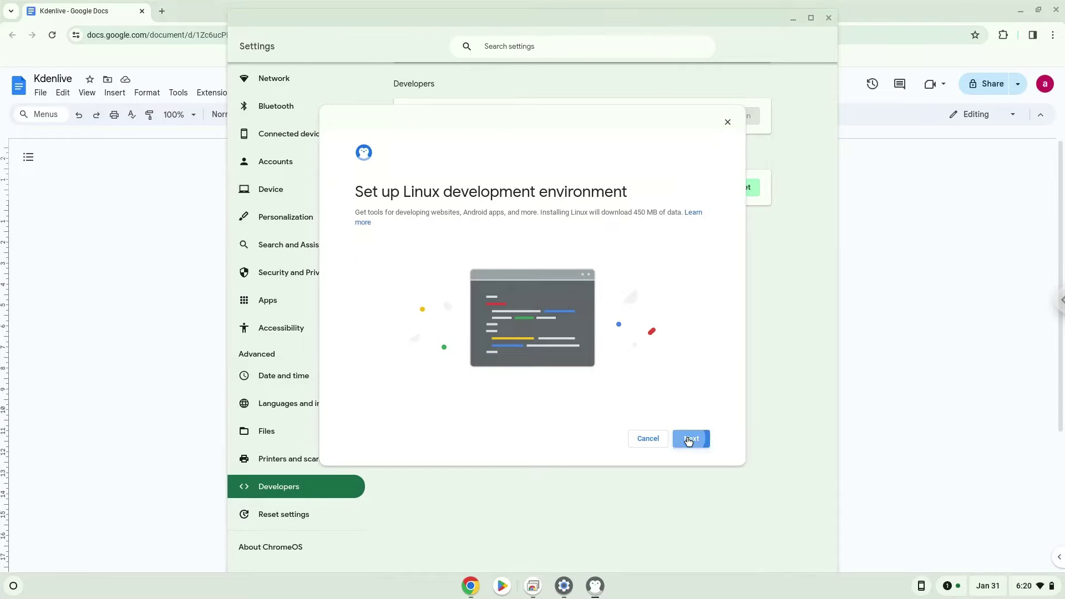
click(689, 438)
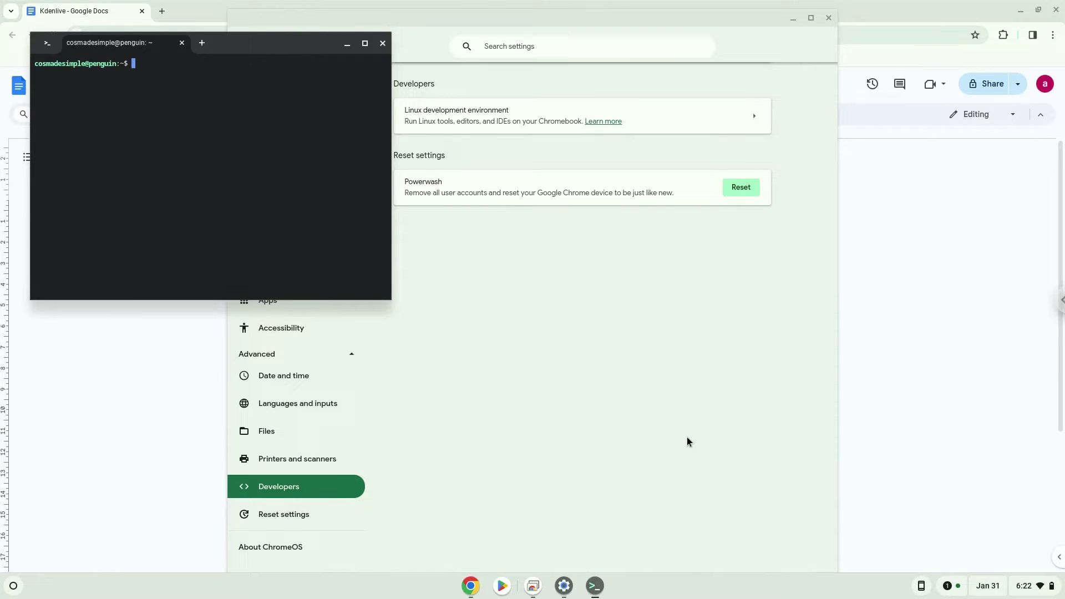
Close the Terminal and Settings windows, then copy the Kdenlive install command line from the document
click(383, 44)
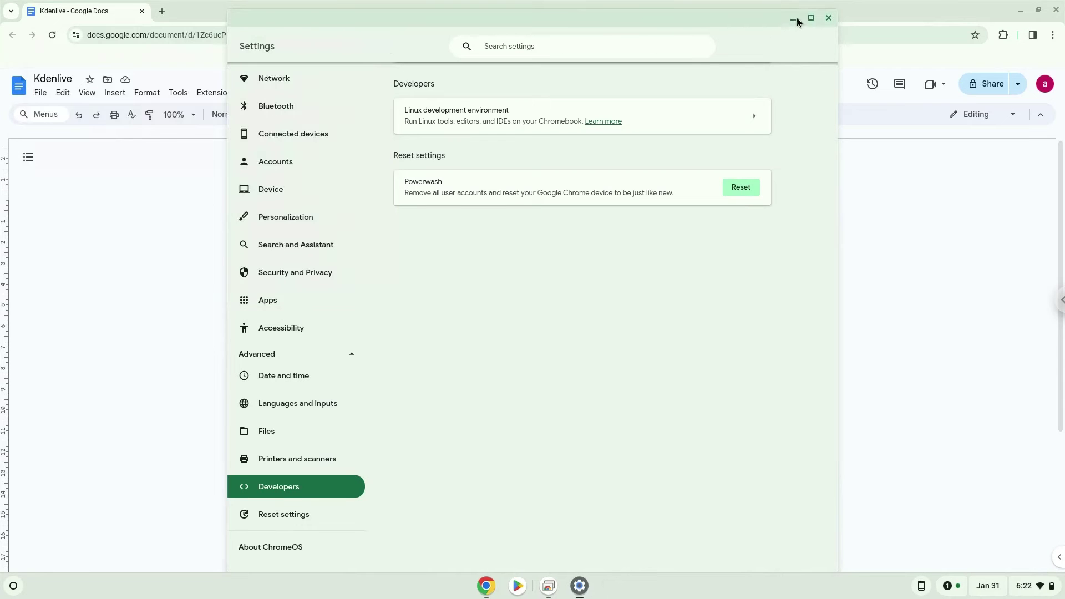
click(829, 19)
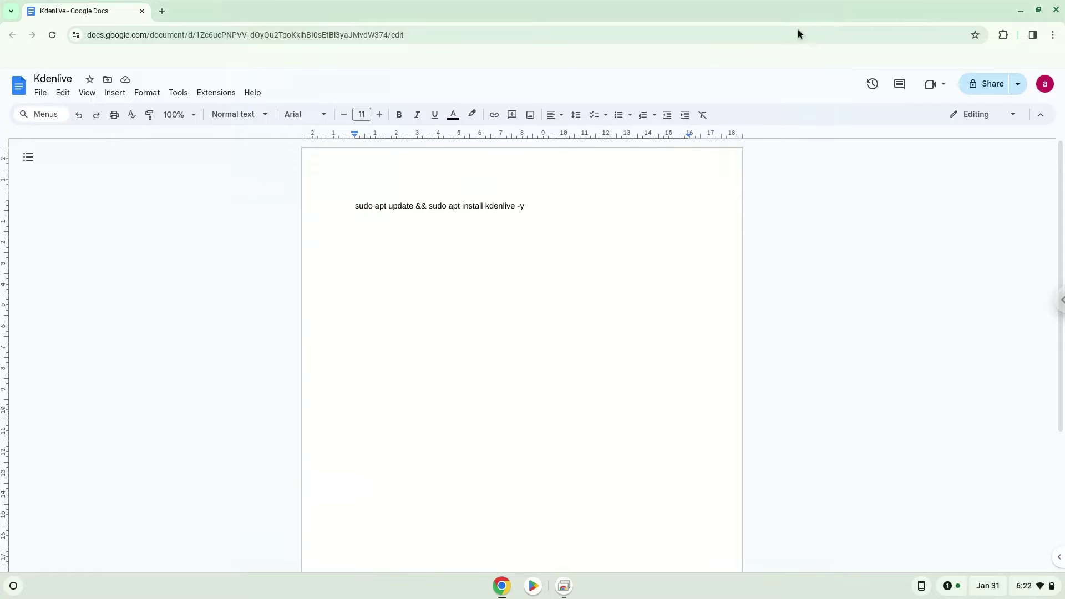
double_click(402, 206)
click(402, 206)
triple_click(402, 205)
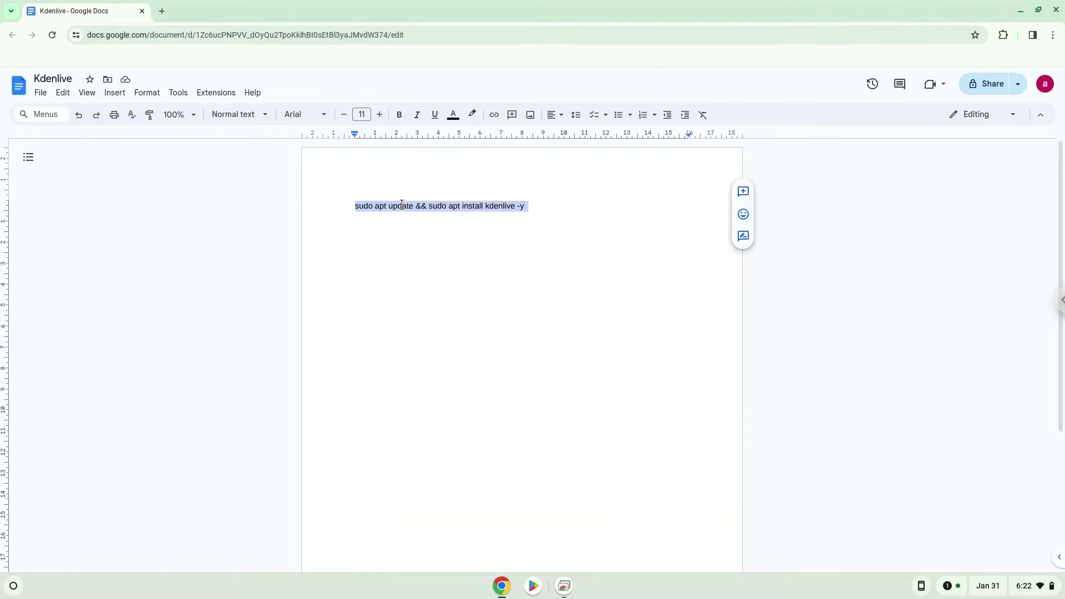
right_click(402, 205)
click(449, 237)
Open the Terminal app from the ChromeOS app launcher
click(13, 586)
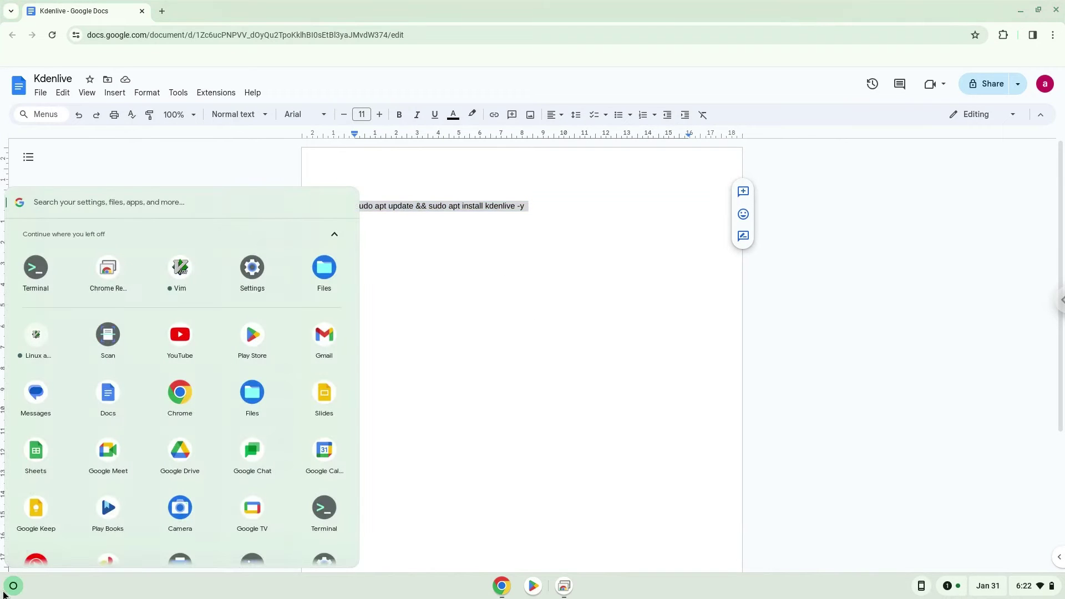
click(35, 268)
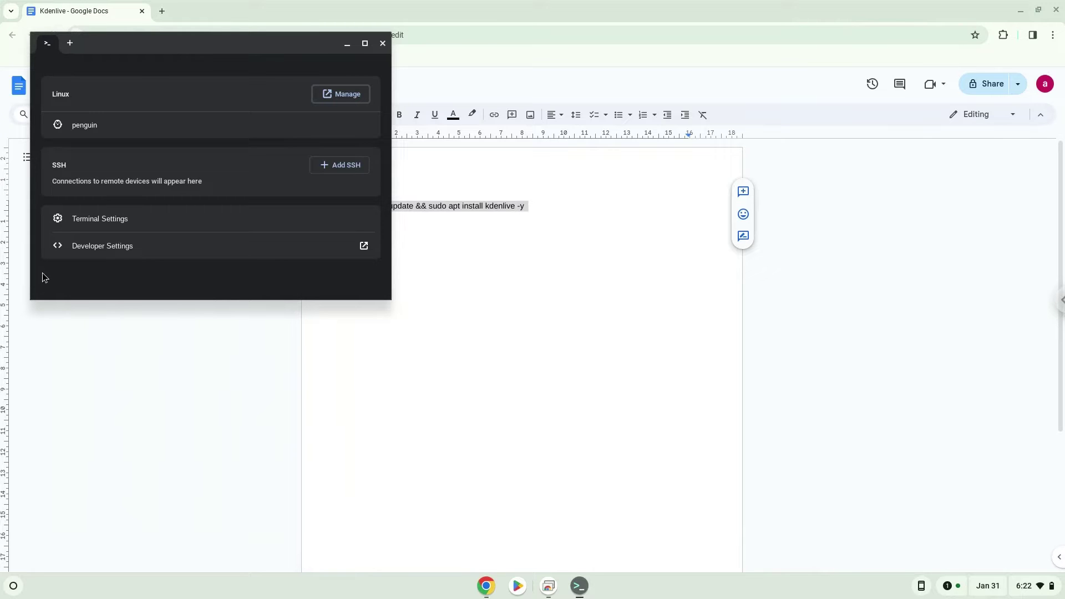
Maximize Terminal, run the Kdenlive apt install in penguin, and close it once finished
double_click(230, 44)
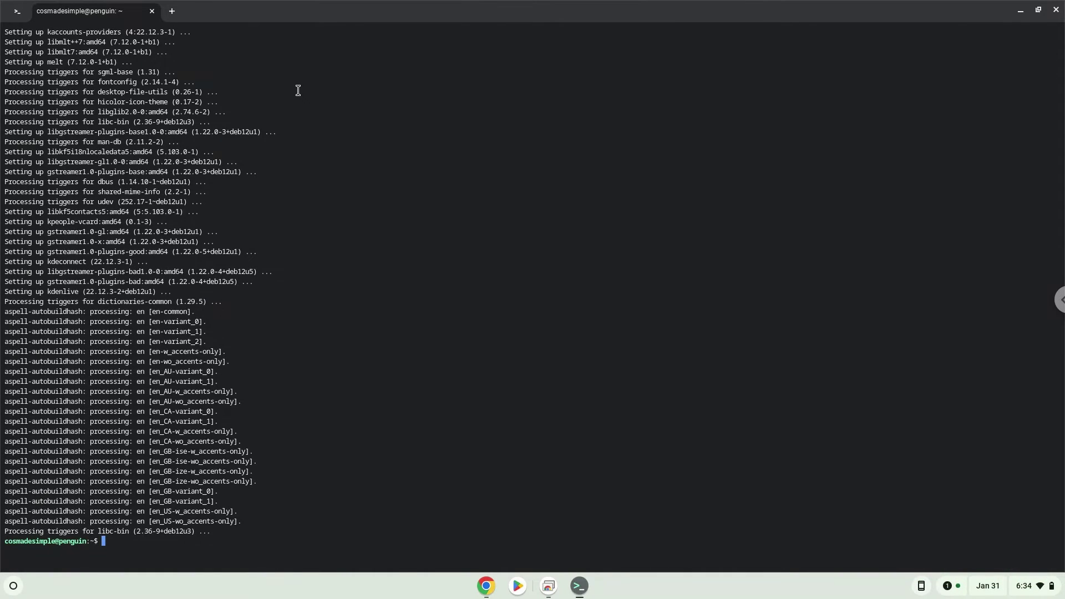
click(1057, 10)
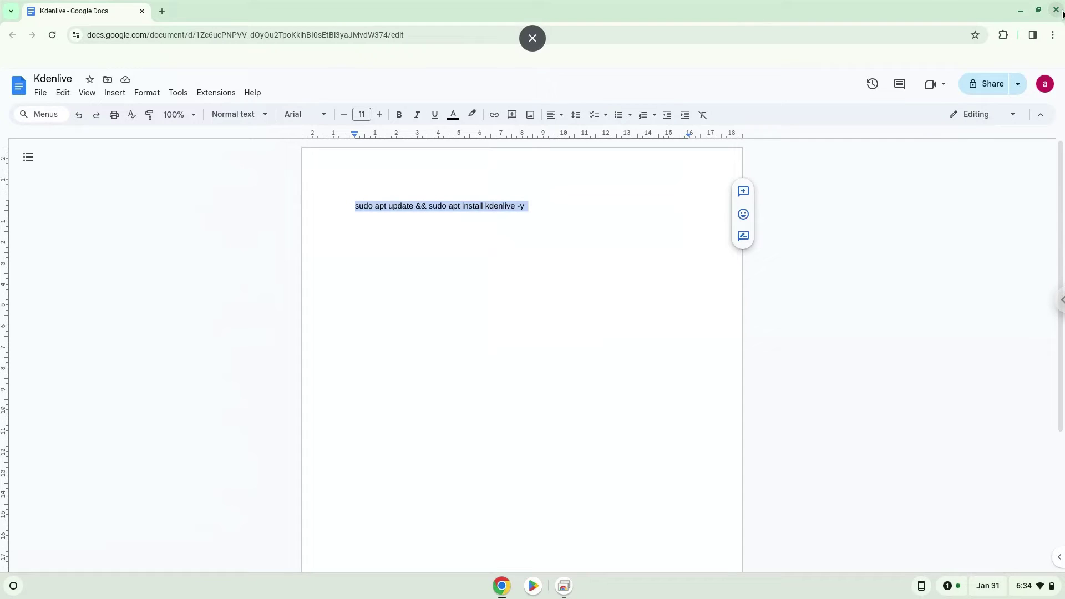
Minimize the Google Docs window and launch Kdenlive from the app launcher
click(1021, 12)
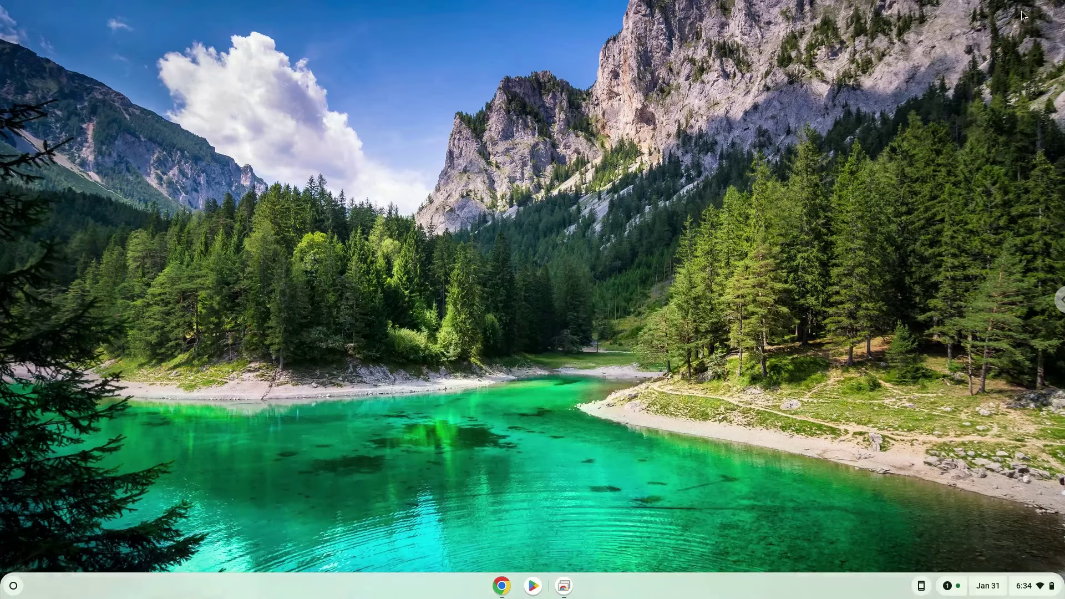
click(13, 587)
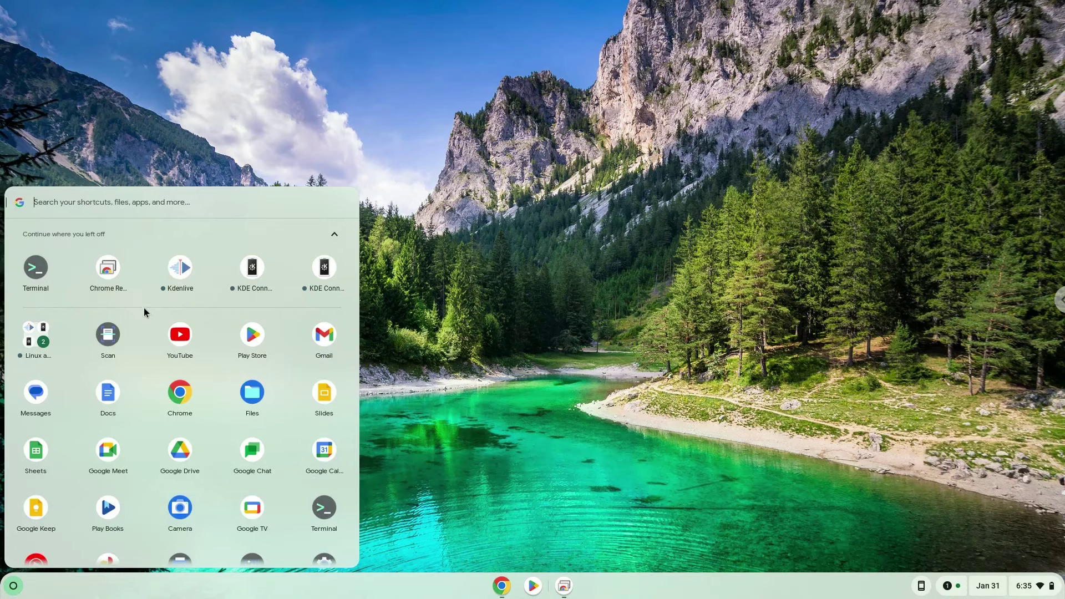
click(175, 281)
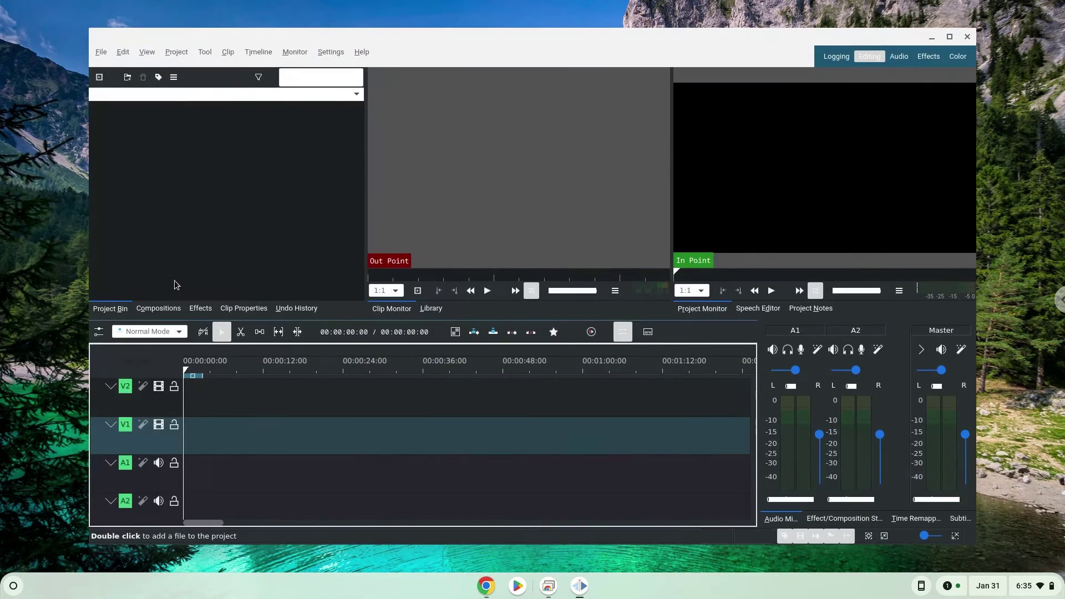
Maximize the Kdenlive window and apply the Breeze Dark colour scheme
double_click(668, 38)
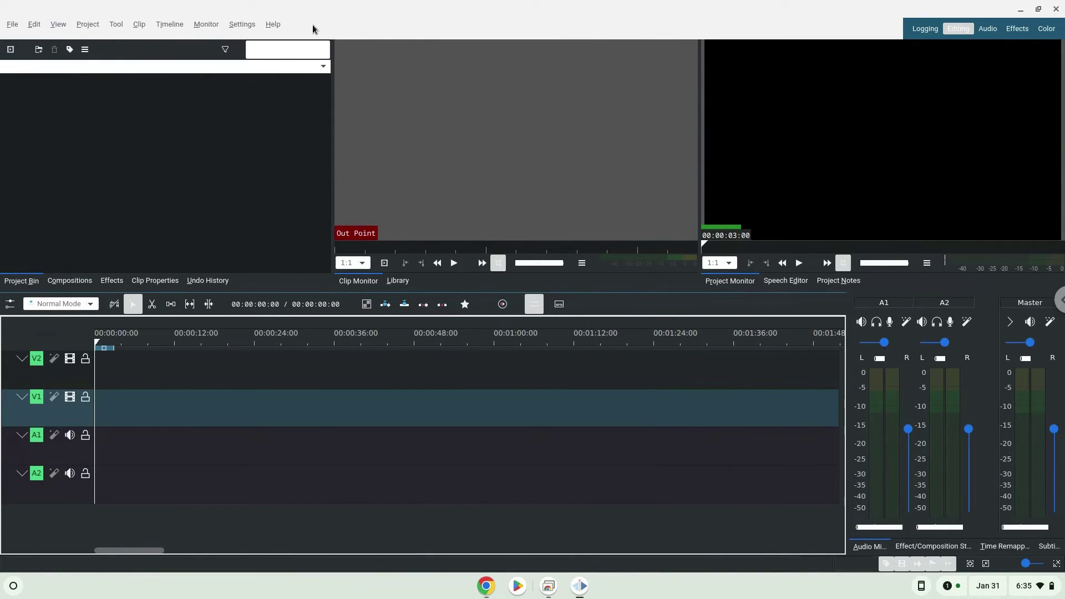
click(235, 24)
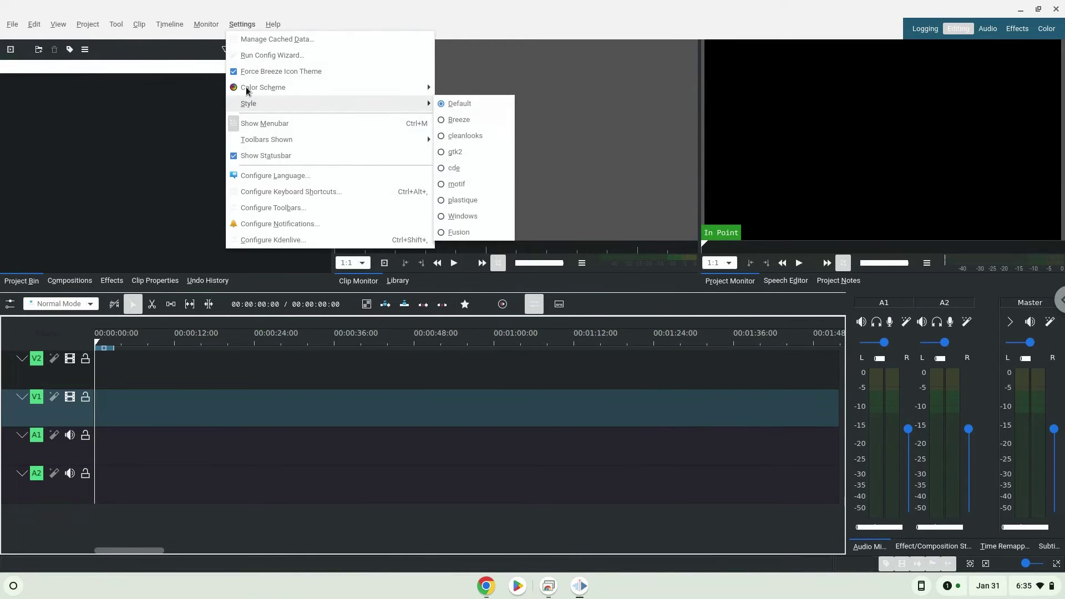
mouse_move(248, 89)
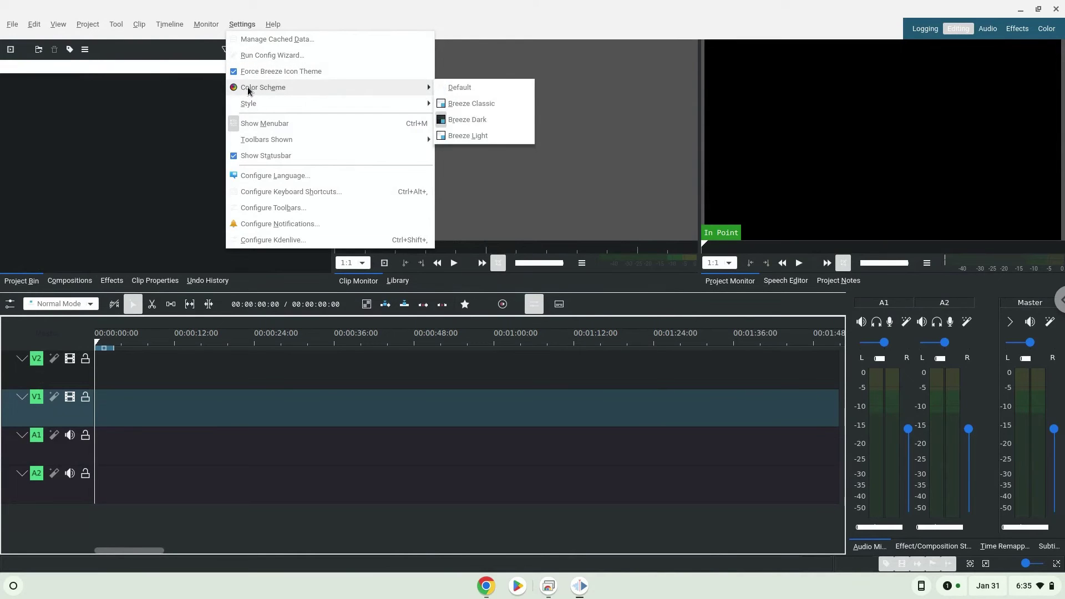
click(450, 115)
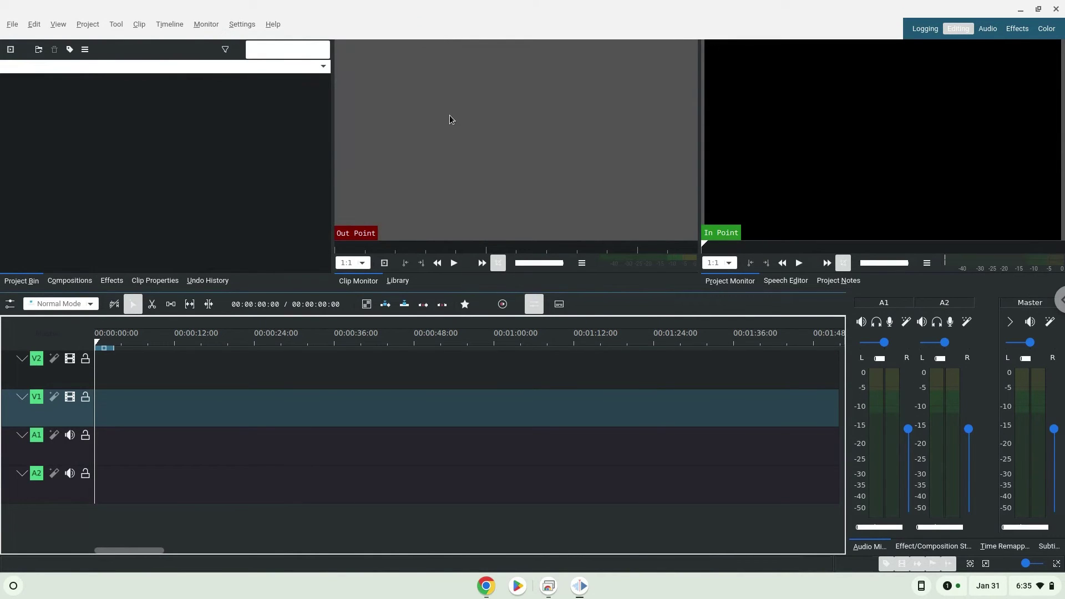
Switch Kdenlive to a different, light colour scheme from Settings > Color Scheme
click(242, 24)
mouse_move(262, 88)
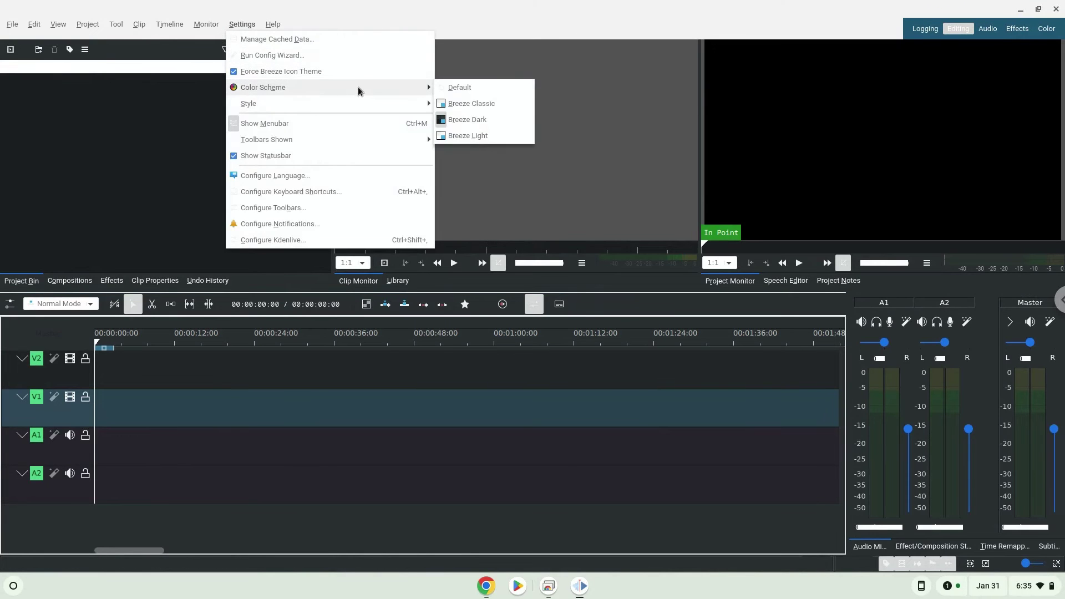
click(453, 103)
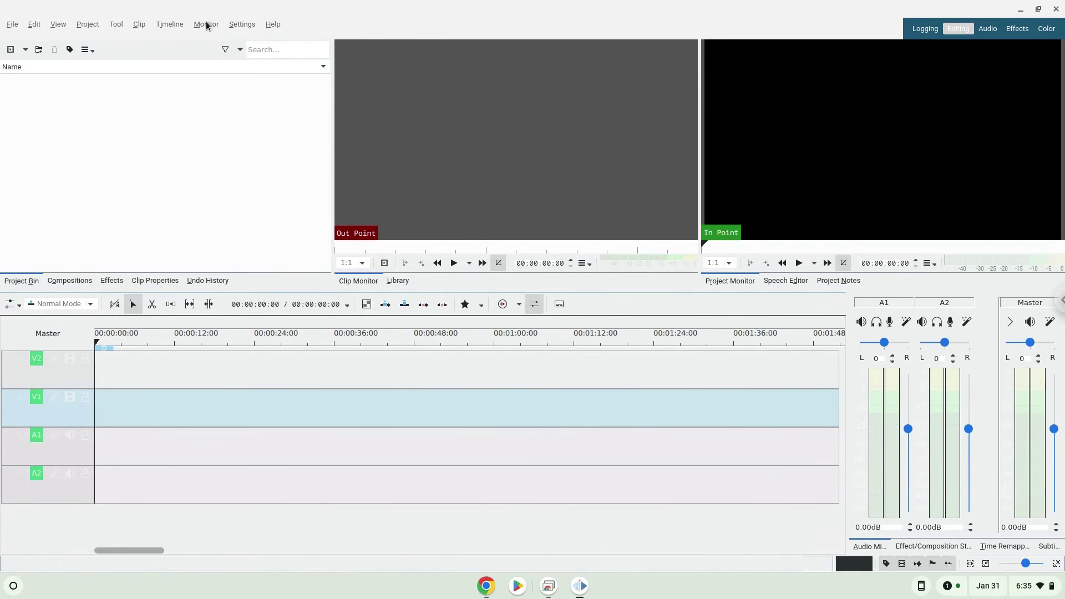
Reapply Breeze Light from Settings > Color Scheme so the timeline renders fully light
click(241, 25)
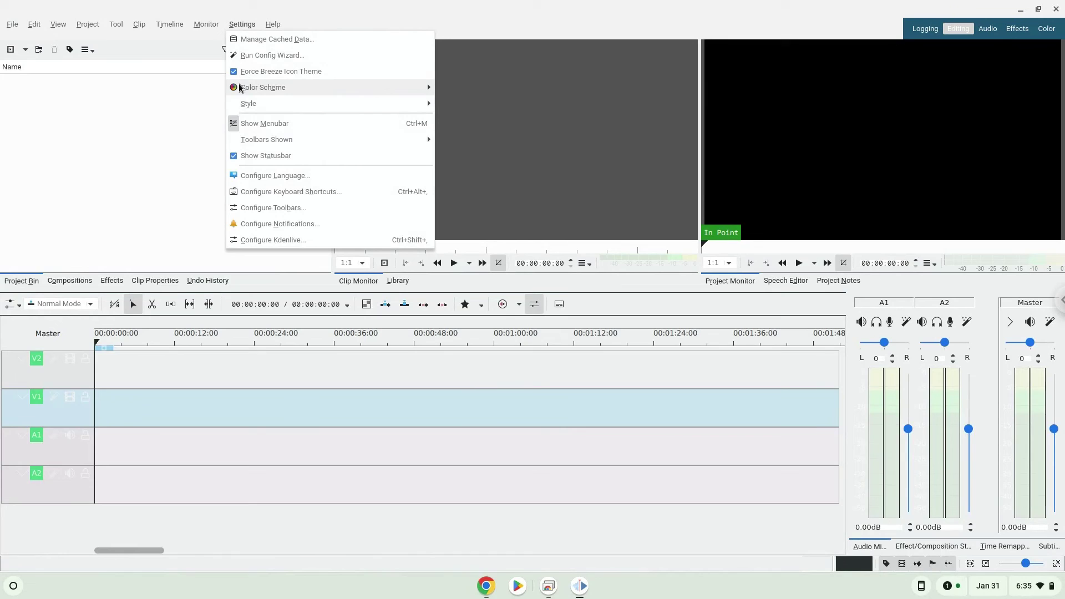
mouse_move(243, 89)
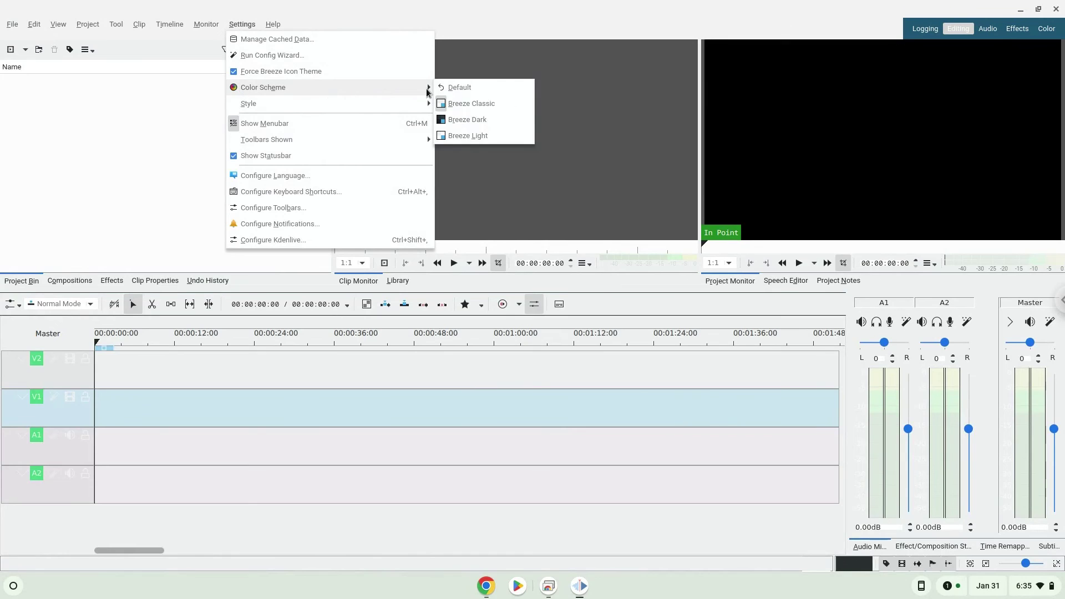
click(467, 136)
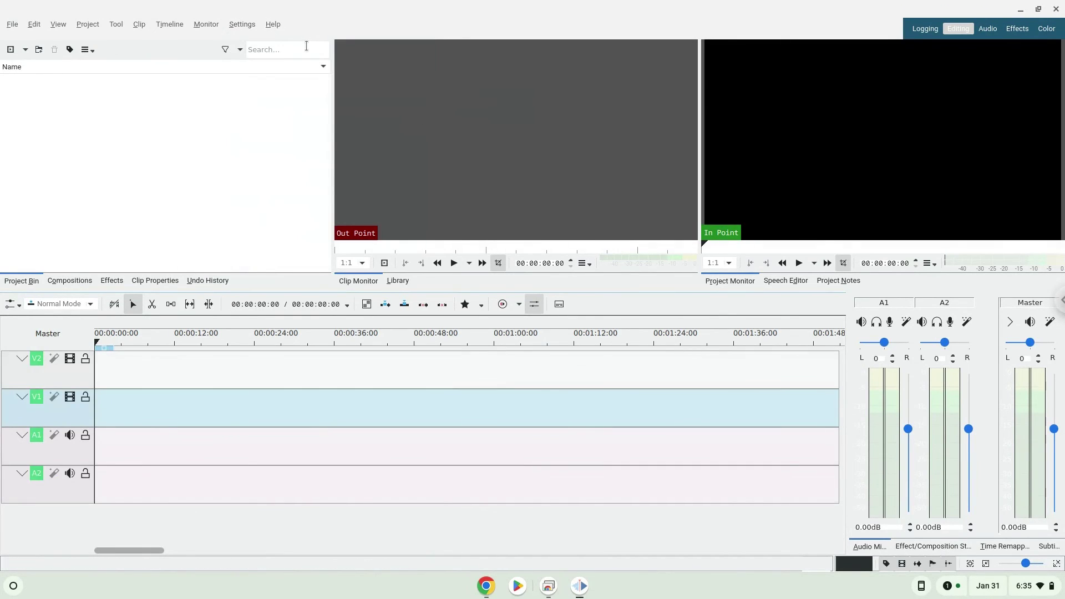
Show Help > About Kdenlive to see version 22.12.3 and its GPL v3 licence
click(273, 25)
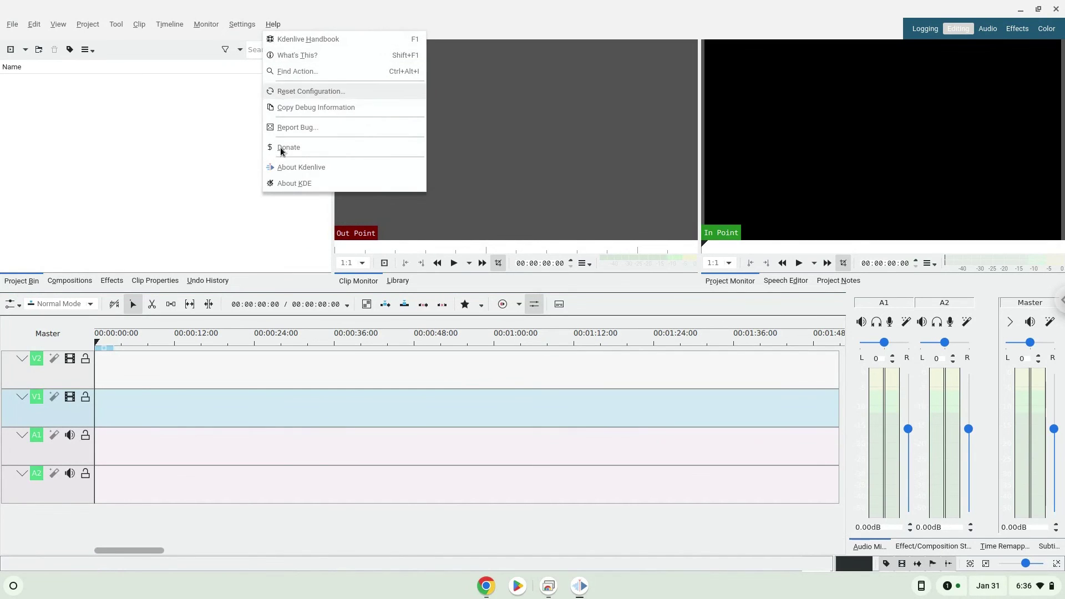
click(280, 166)
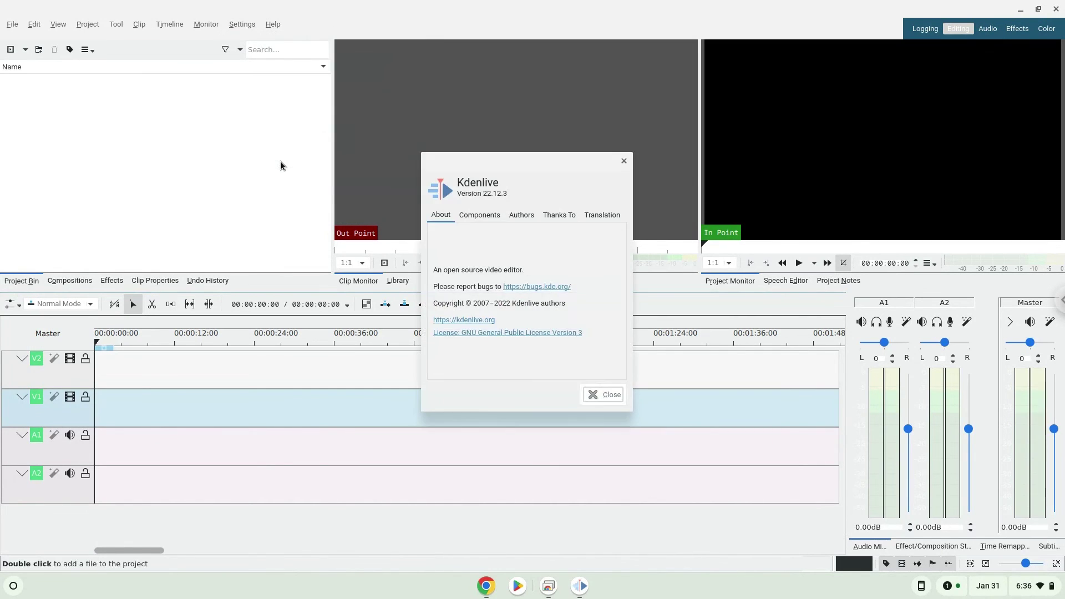